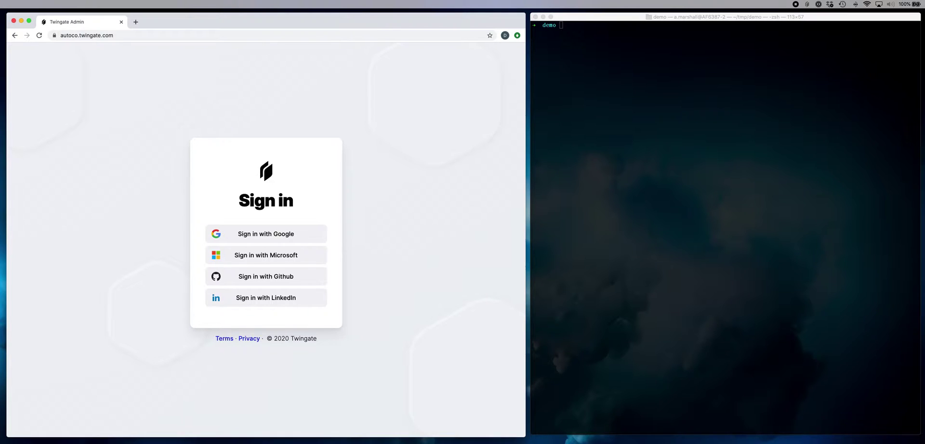
- Sign in to the Autoco admin console with the Google demo account and open connector setup for the AWS remote network
click(247, 232)
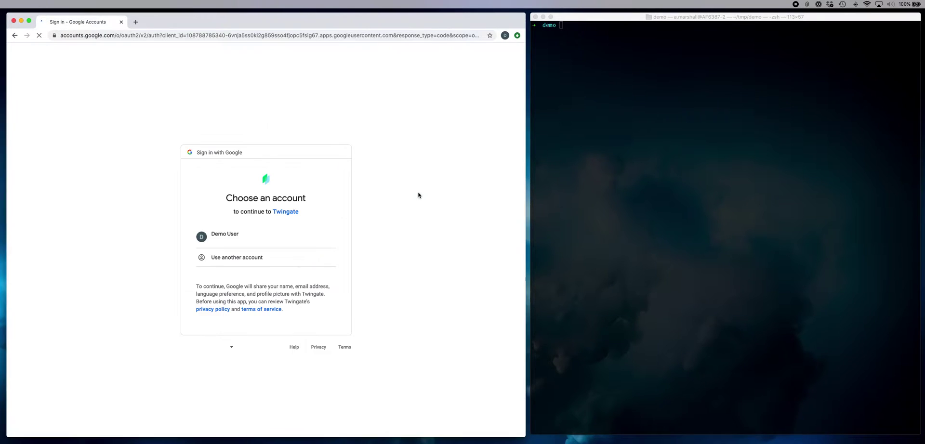
click(256, 237)
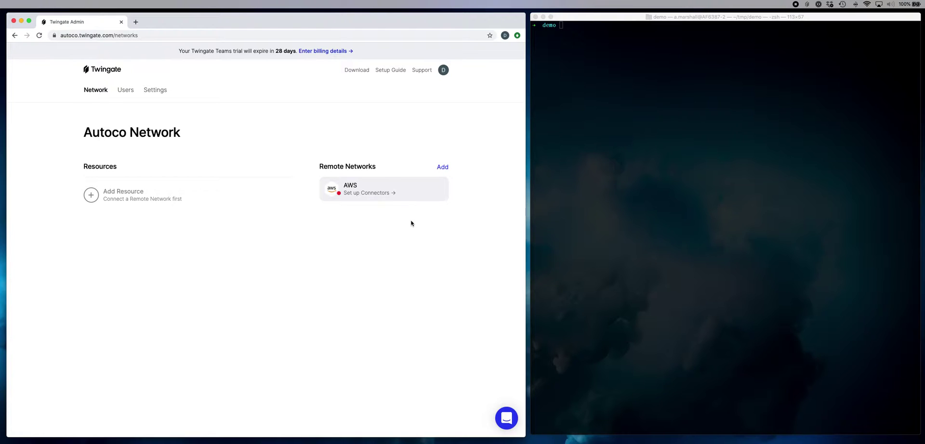
click(388, 189)
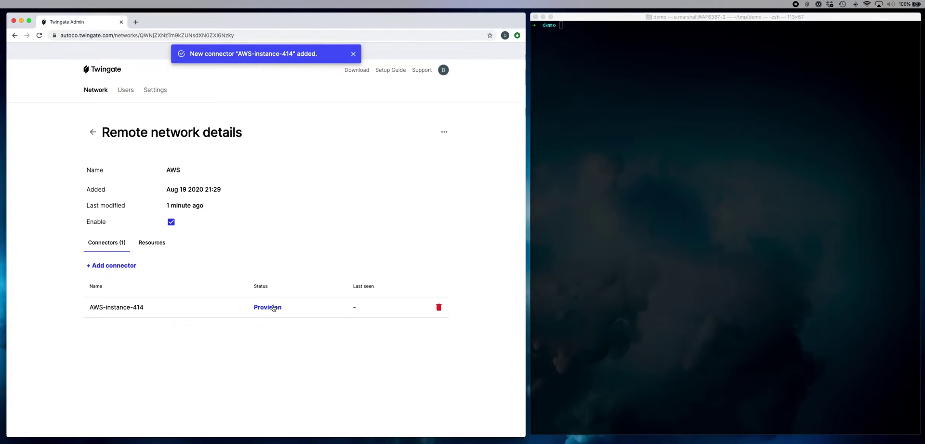
- Start provisioning the AWS-instance-414 connector, reauthenticating with the Google demo account to reveal its Docker command
click(272, 308)
click(323, 258)
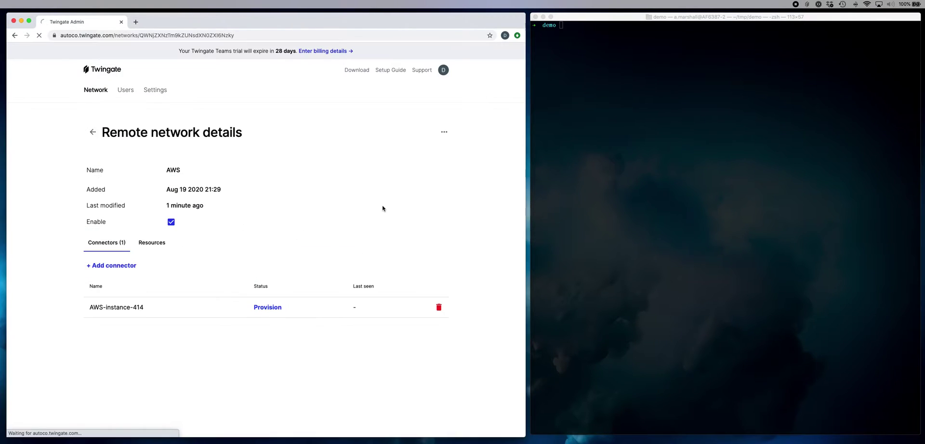
click(284, 234)
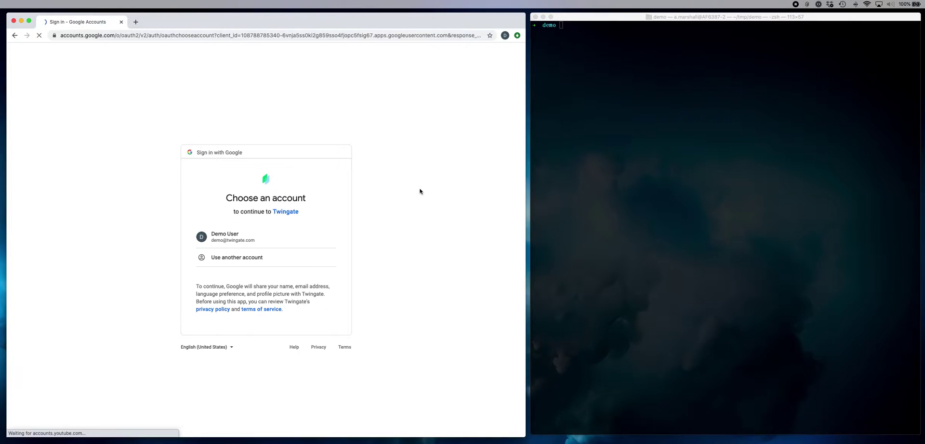
click(255, 237)
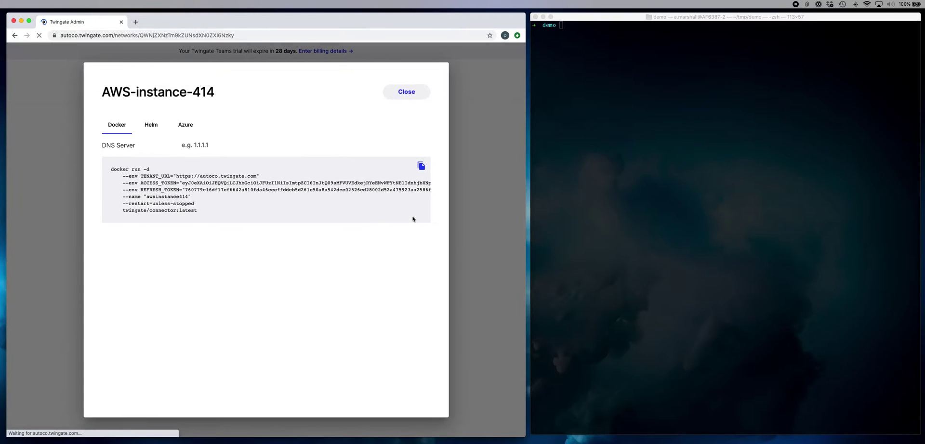
click(635, 202)
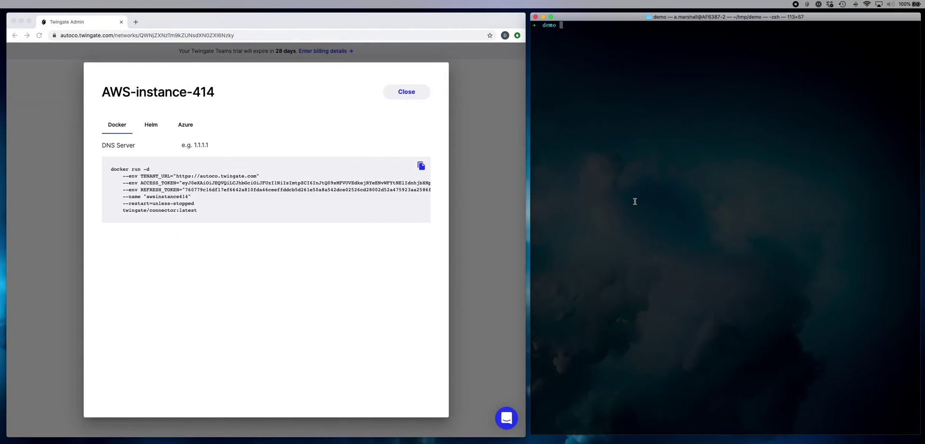
text(ssh)
key(Right)
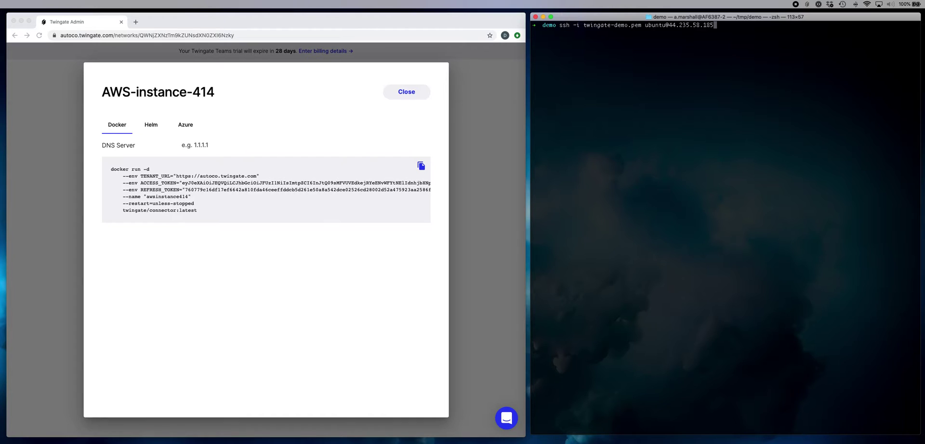
key(Return)
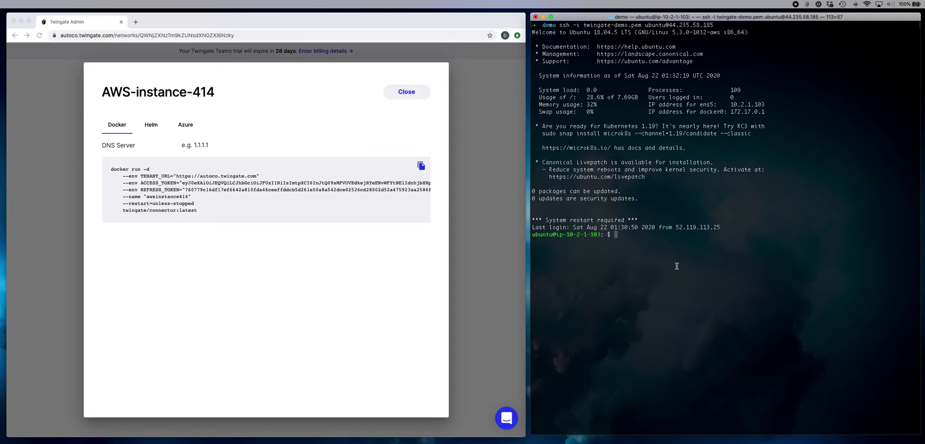
- Copy the connector's Docker run command with its access and refresh tokens, run it on the Ubuntu server, and close the provisioning dialog
click(356, 231)
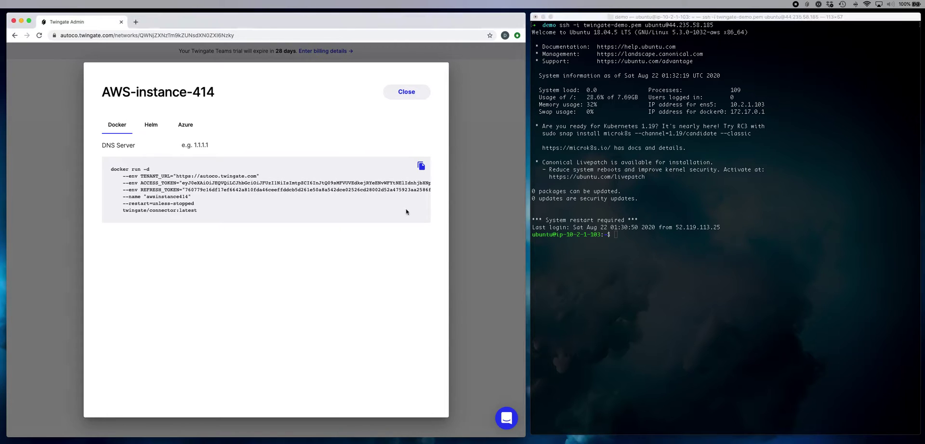
click(422, 166)
click(617, 265)
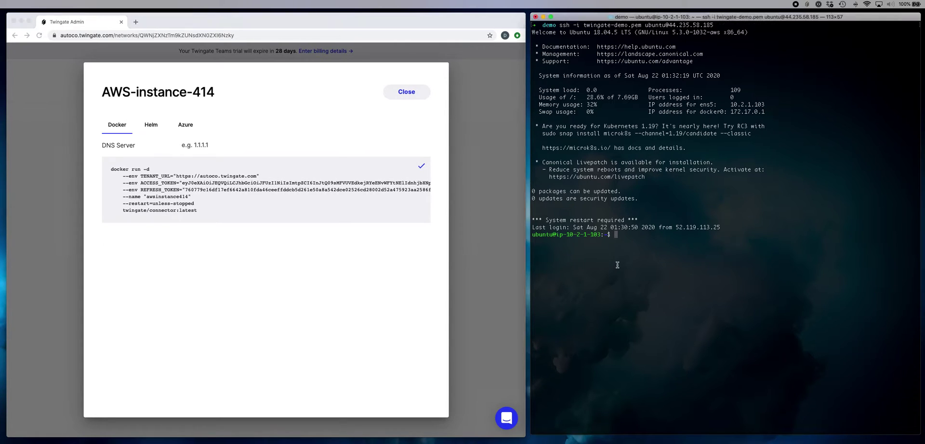
key(super+v)
key(Return)
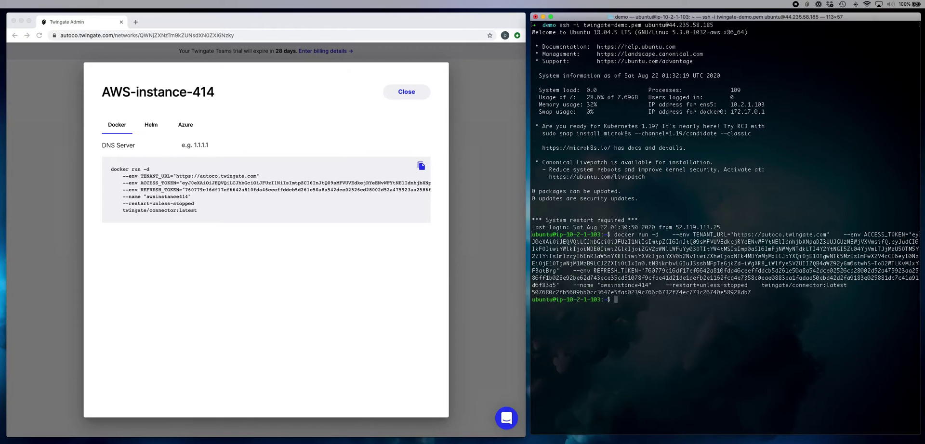
click(408, 94)
click(407, 94)
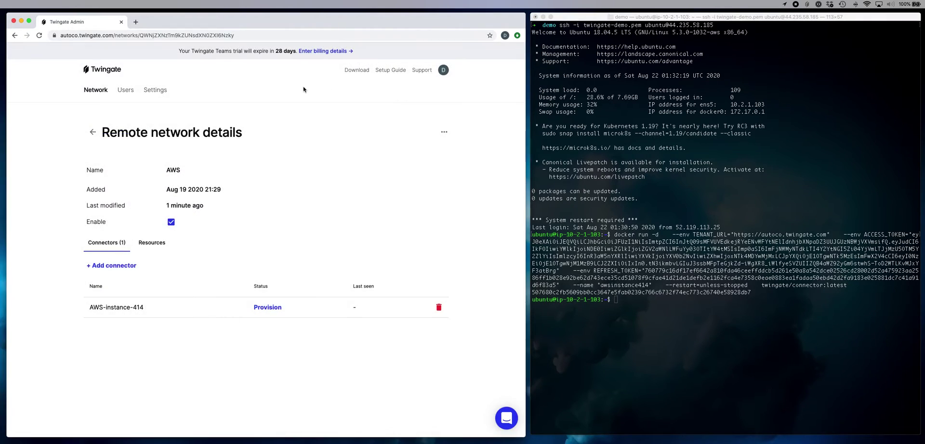
- Add a resource with address server.autoco.internal, named Linux VM, on the AWS remote network
click(95, 91)
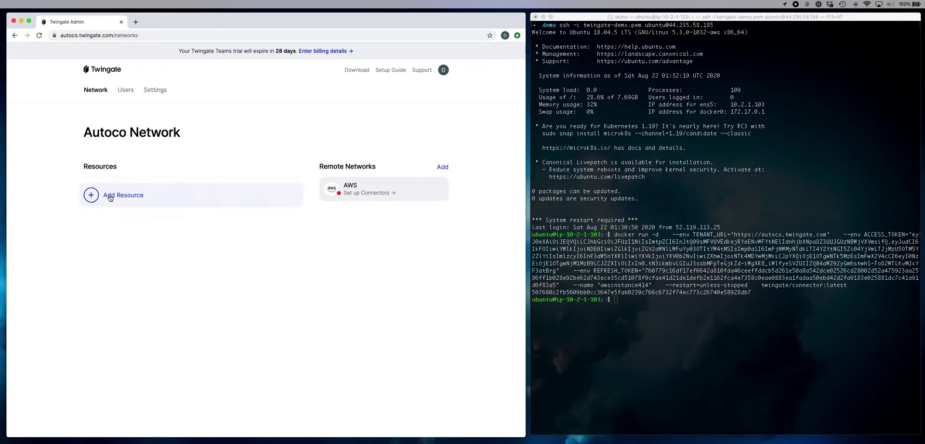
click(109, 198)
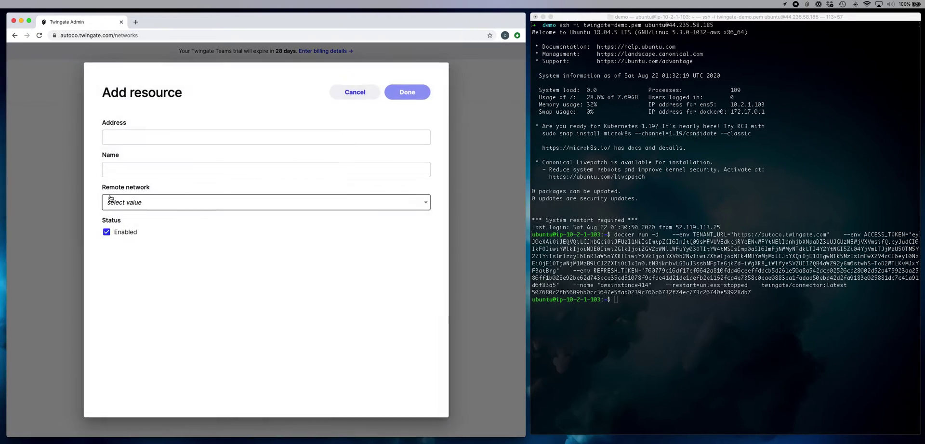
click(171, 137)
click(151, 154)
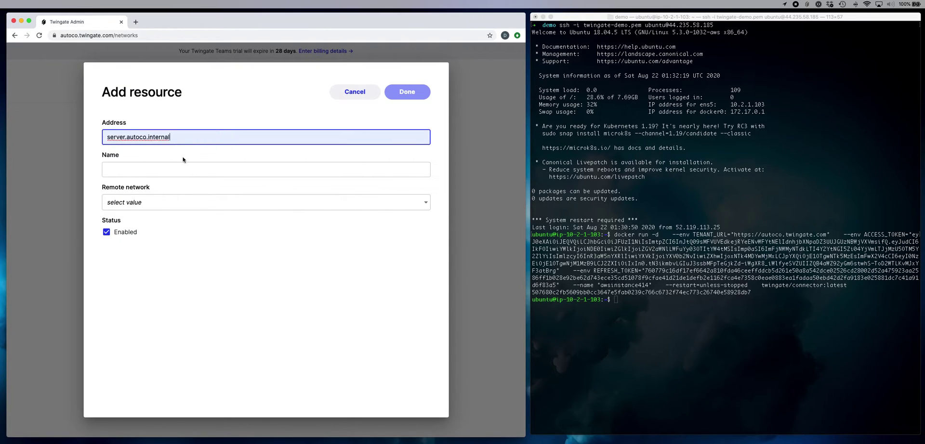
click(168, 170)
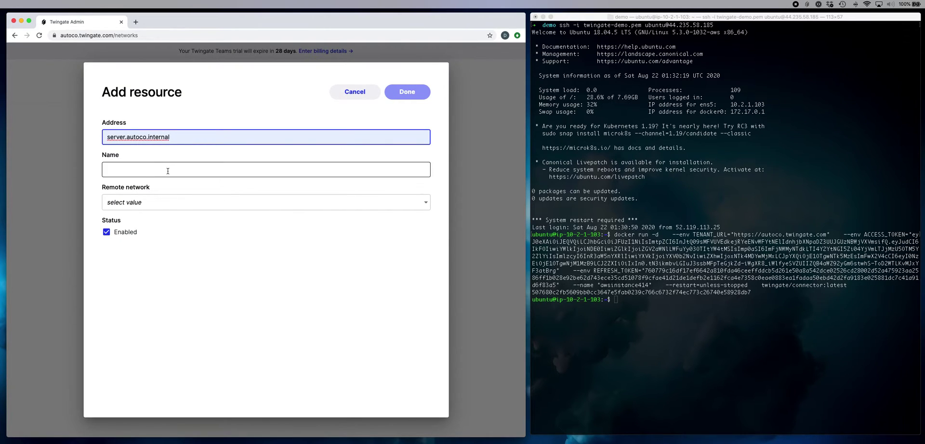
click(155, 186)
click(170, 204)
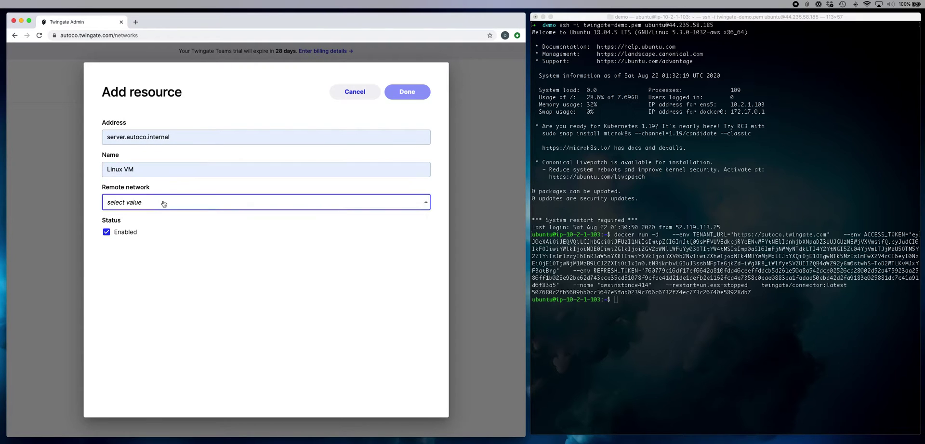
click(175, 215)
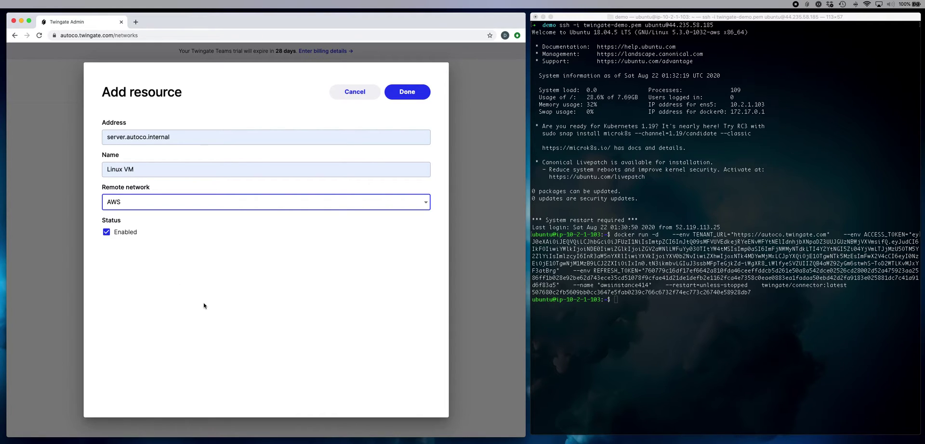
click(408, 95)
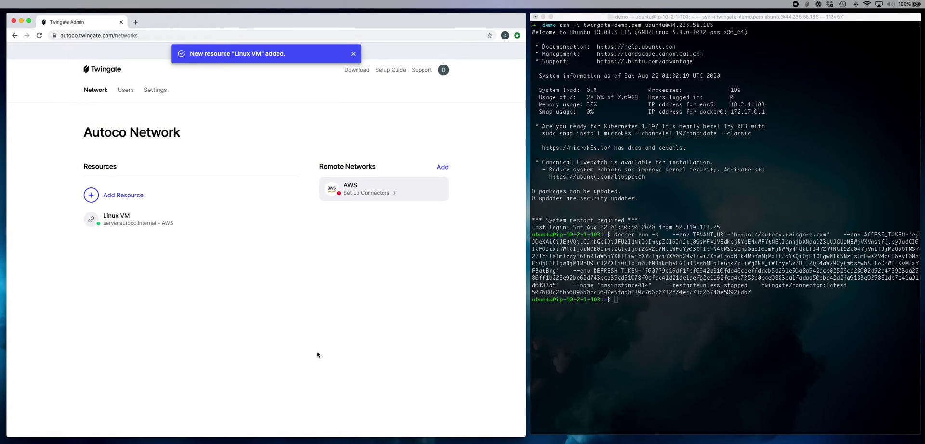
- Check the connector's status in the AWS remote network details, and exit the SSH session in the terminal
click(372, 190)
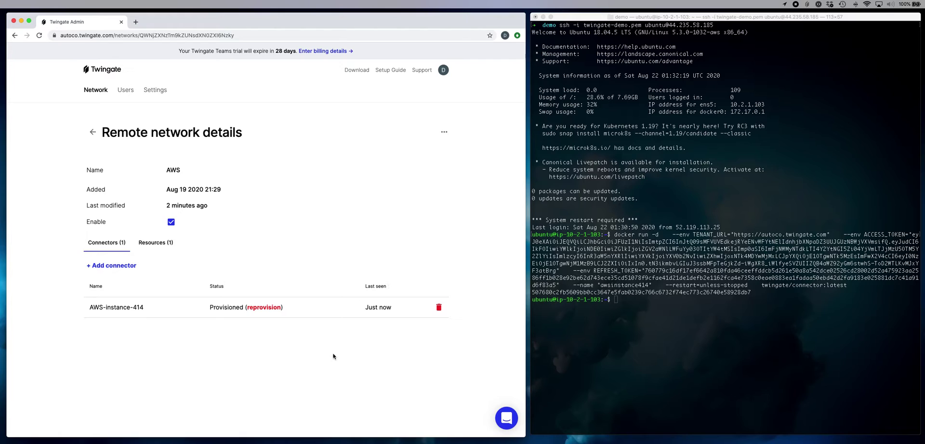
click(746, 361)
text(exit)
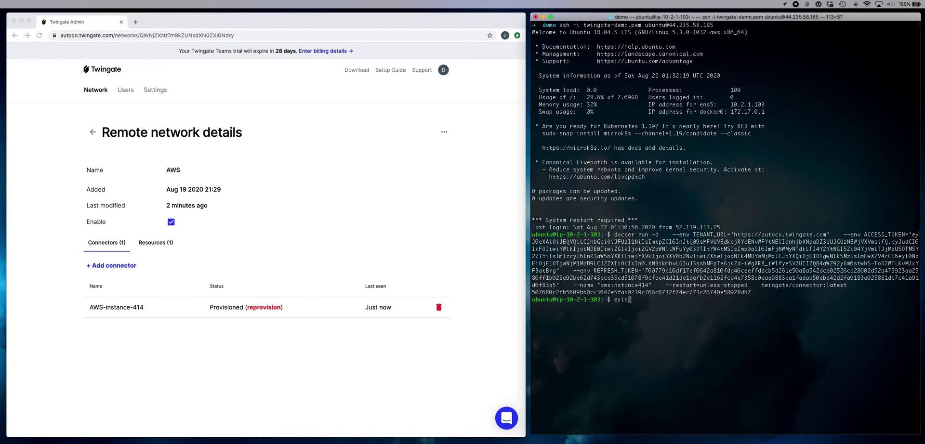
key(Return)
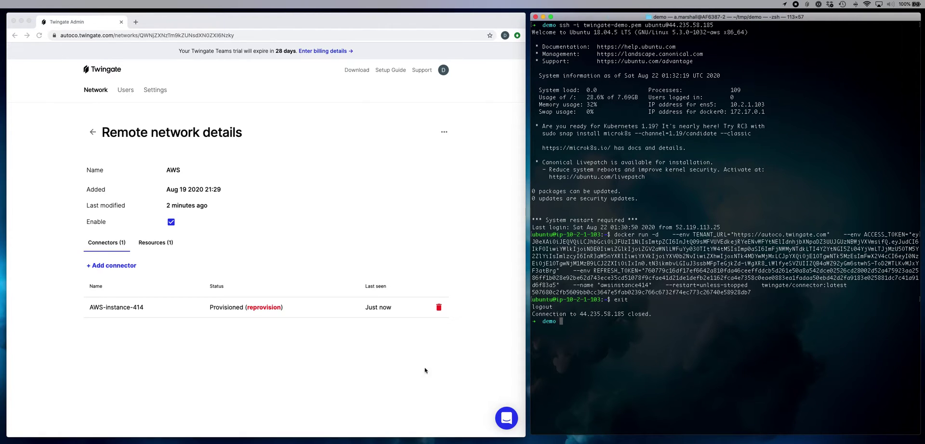
- Switch to the AWS VPC console and associate the Connectors subnet with the Internet NAT route table
click(331, 382)
key(super+grave)
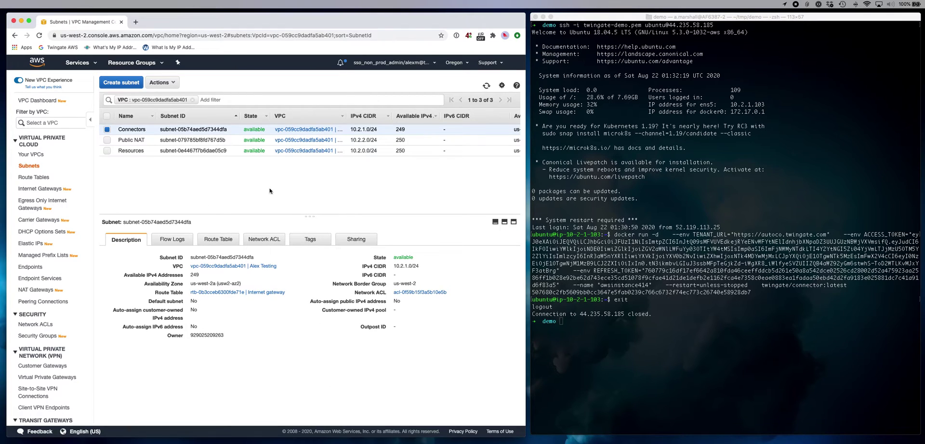
click(219, 240)
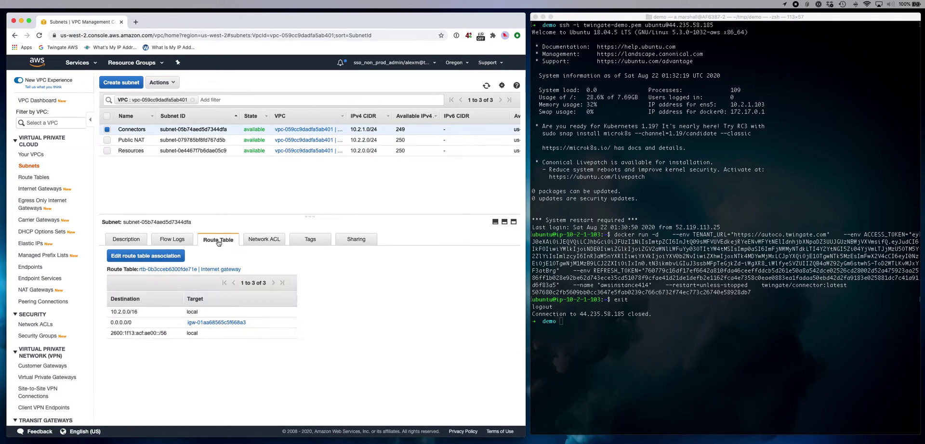
click(162, 258)
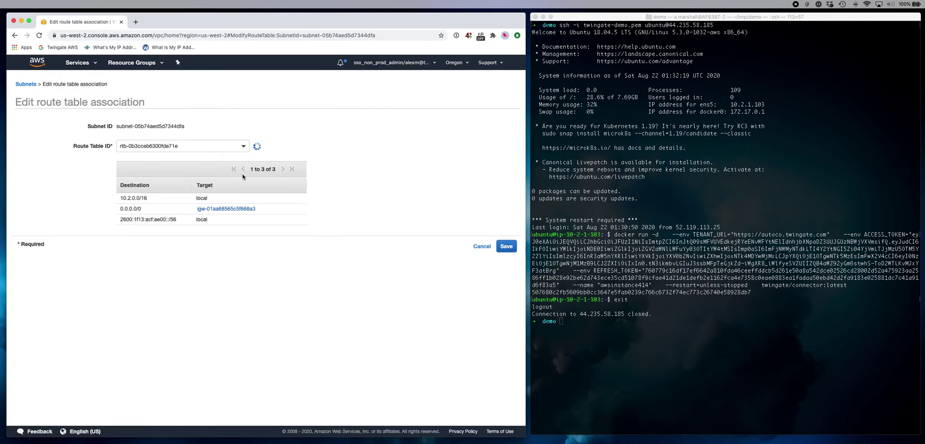
click(194, 146)
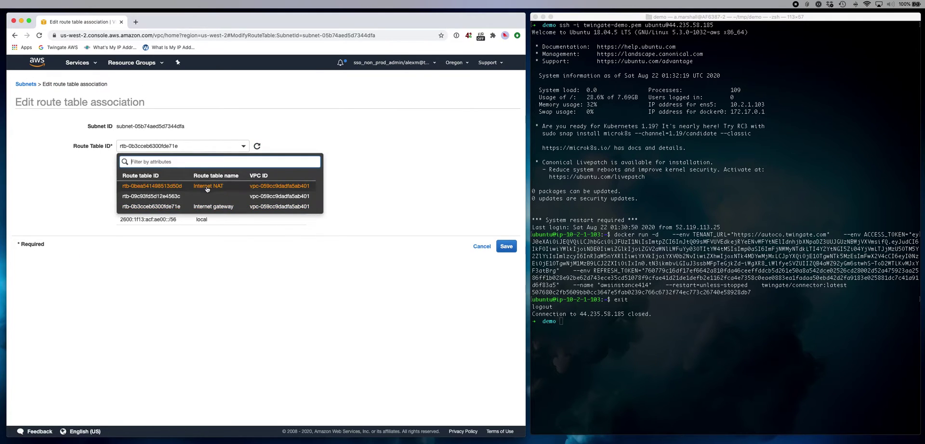
click(154, 186)
click(506, 246)
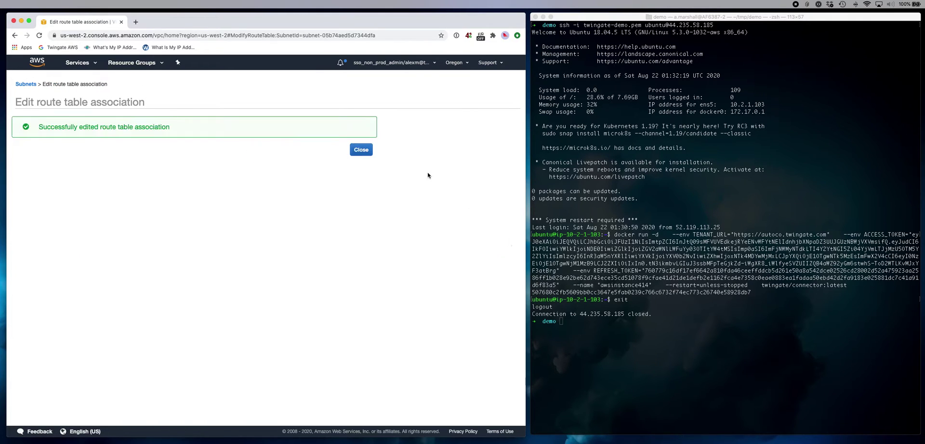
click(362, 150)
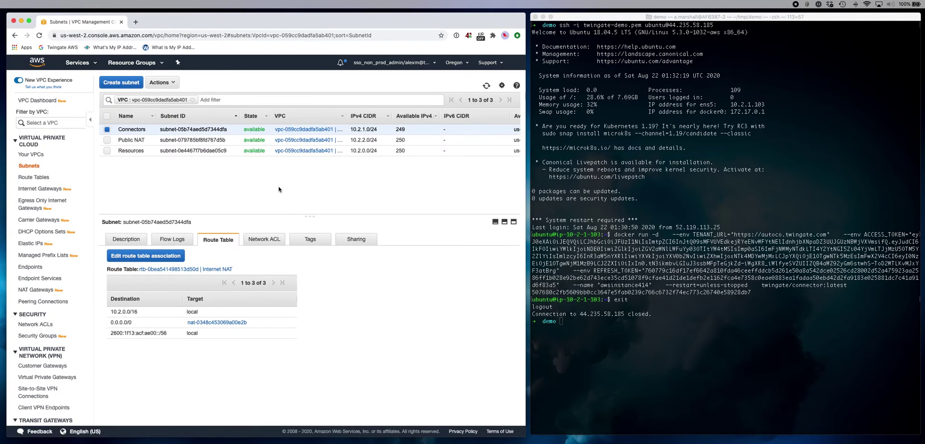
- Return to the terminal and try the SSH connection to the server's public address, 44.235.58.185, again
key(super+grave)
click(717, 315)
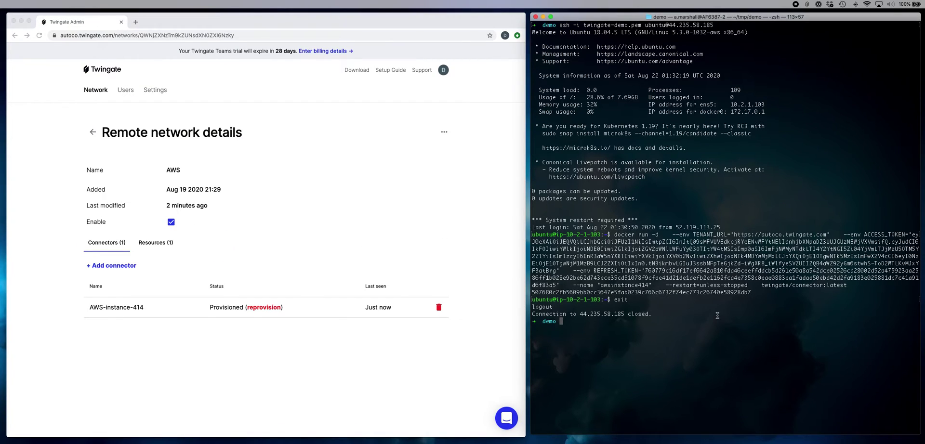
key(Up)
key(Return)
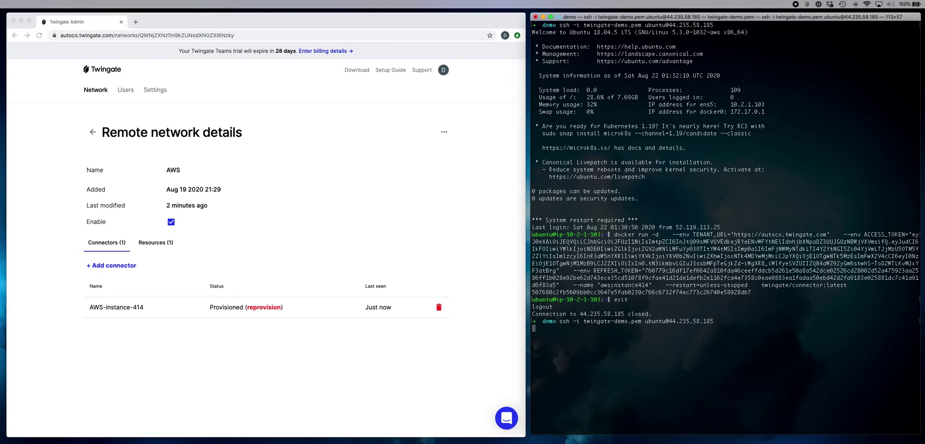
key(ctrl+c)
key(Up)
key(BackSpace)
key(BackSpace)
key(BackSpace)
key(BackSpace)
key(BackSpace)
key(BackSpace)
key(BackSpace)
key(BackSpace)
key(BackSpace)
key(BackSpace)
key(BackSpace)
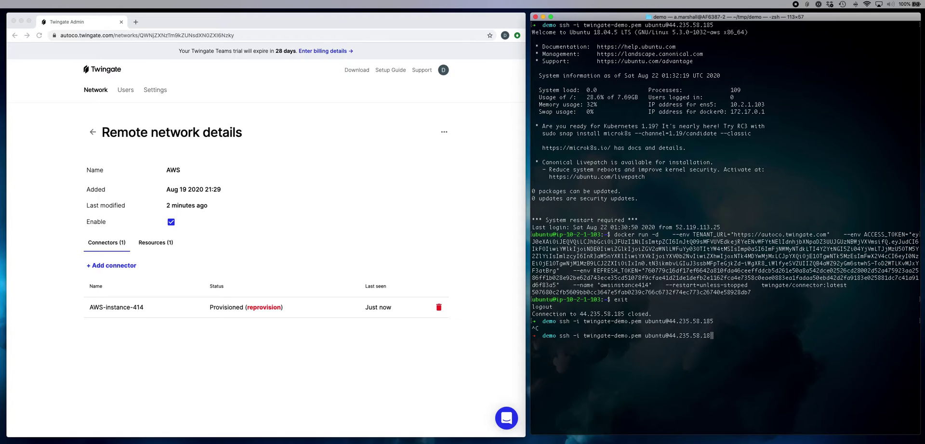
key(BackSpace)
key(BackSpace)
text(server.autoco.internal)
key(Return)
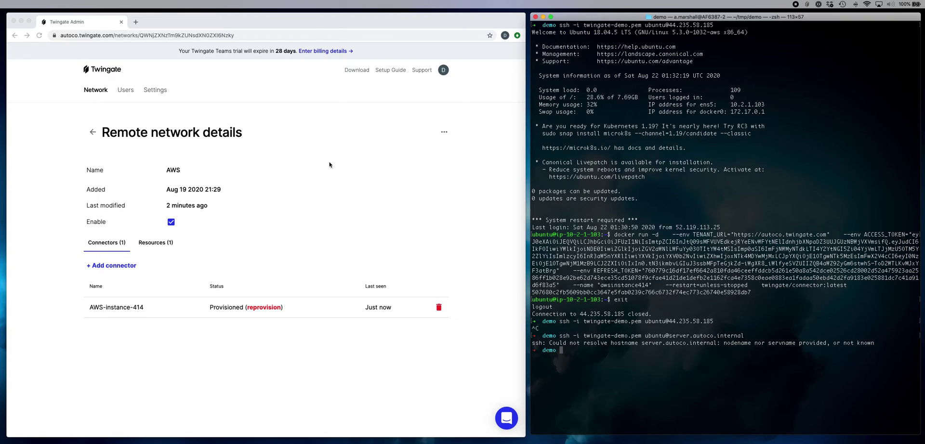
- Show the Autoco network overview, and connect the Twingate client to autoco by signing in with the existing Google account
click(95, 91)
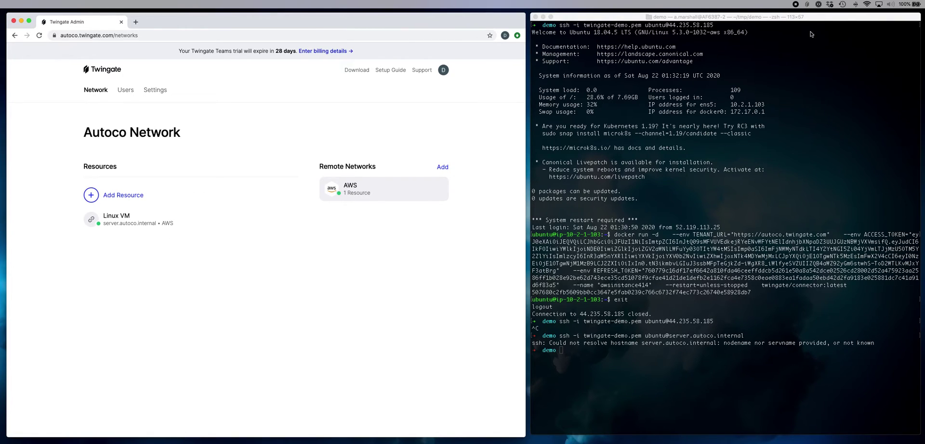
click(807, 5)
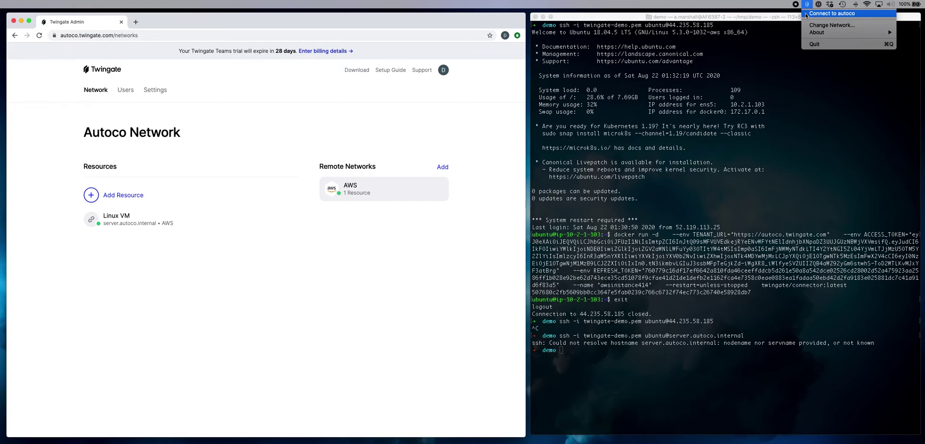
click(860, 16)
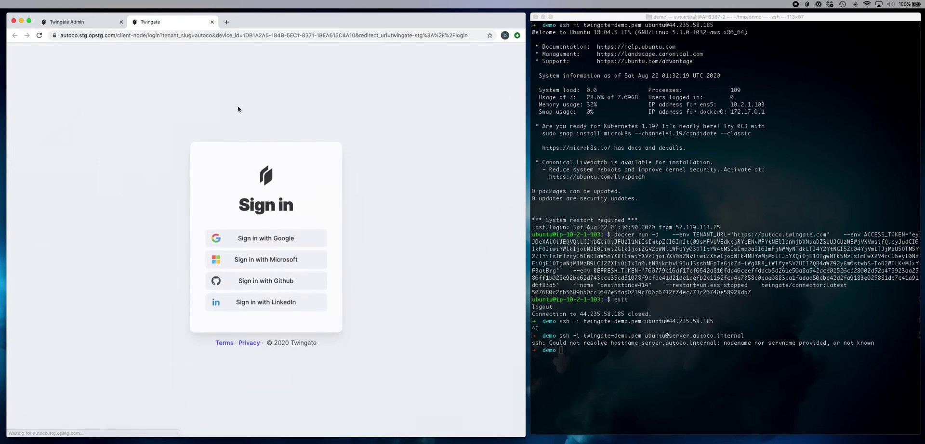
click(272, 236)
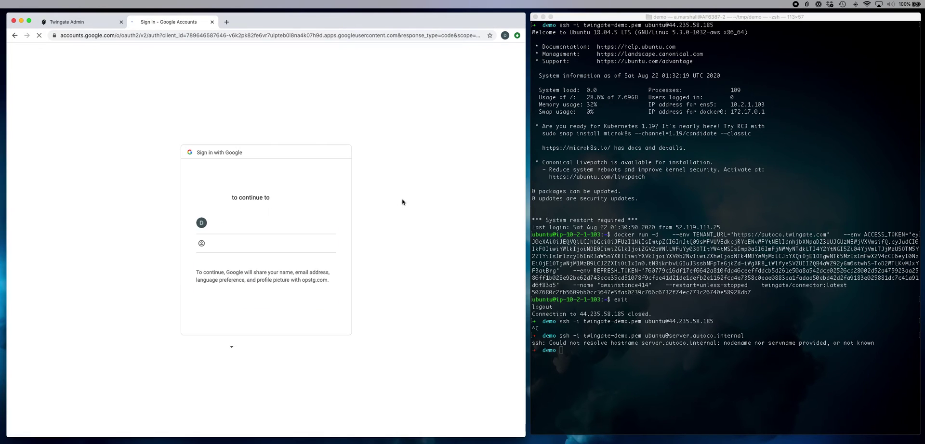
click(225, 223)
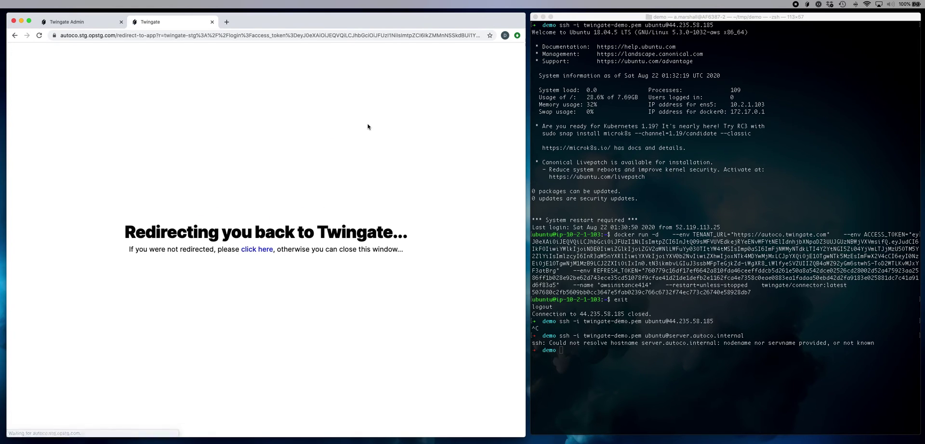
- Check the Twingate client's connection status, and close the browser's sign-in redirect page
click(807, 5)
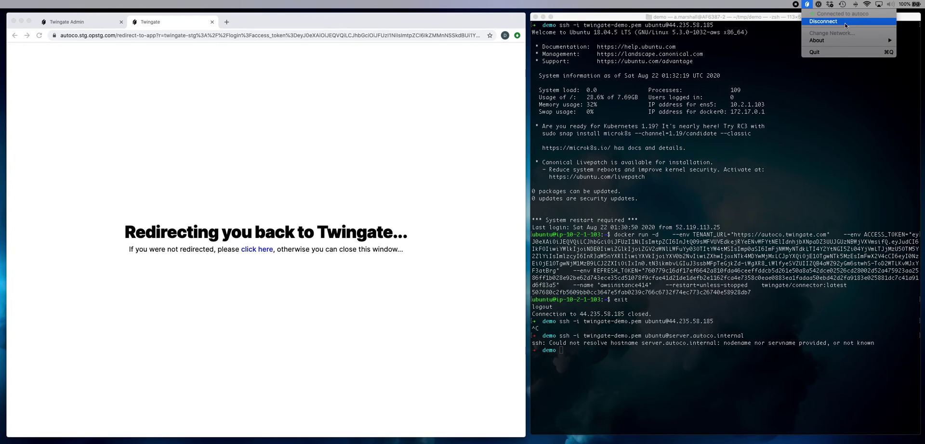
click(289, 121)
click(212, 22)
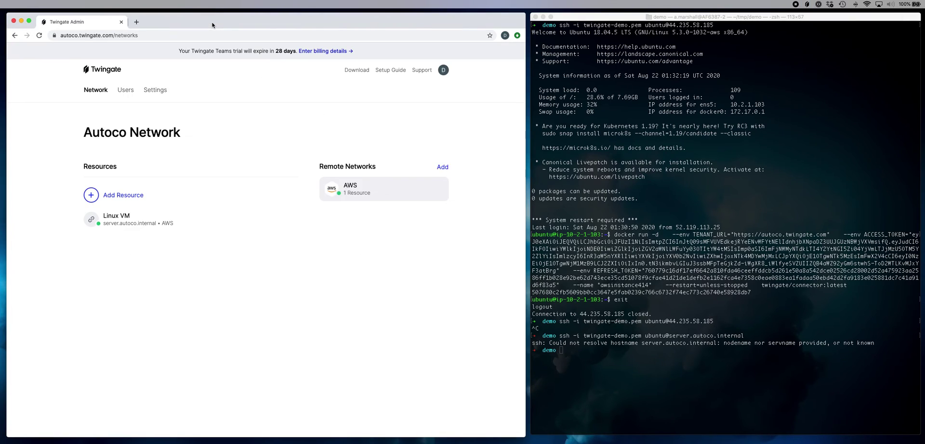
click(801, 302)
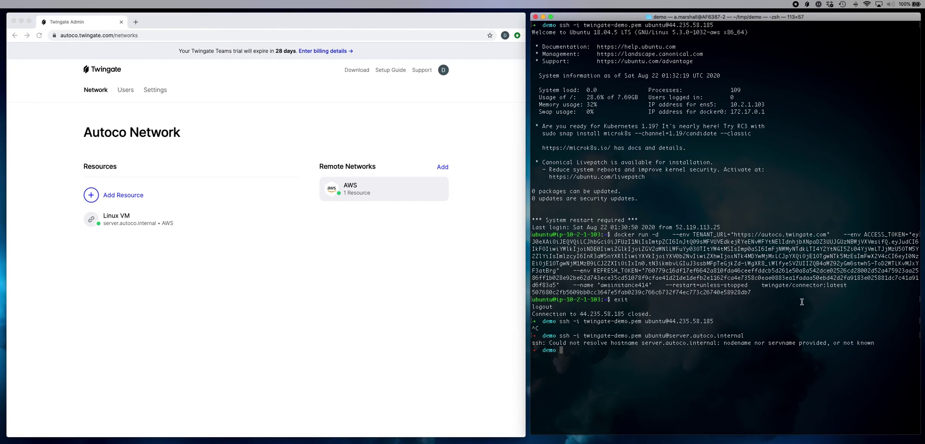
key(Up)
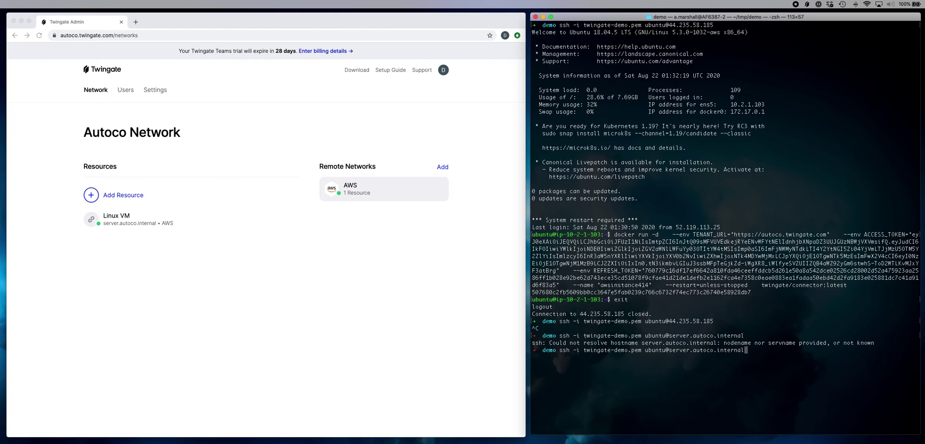
key(Return)
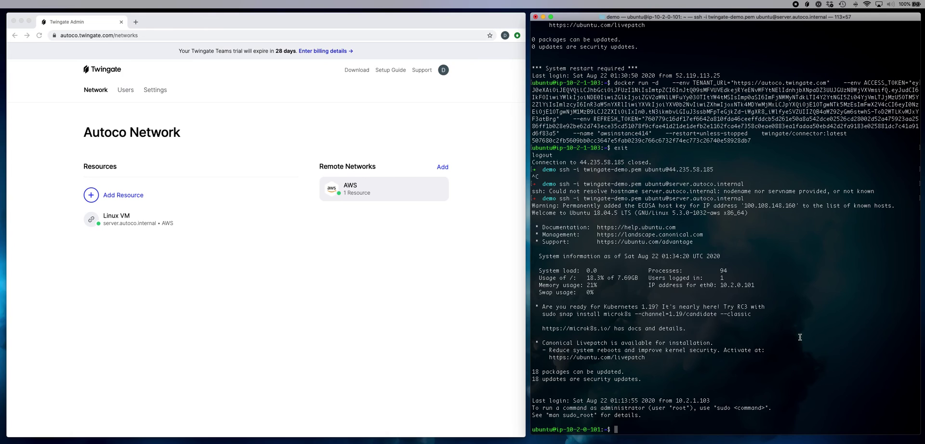
- List the server's root directory with ls /, and exit the SSH session
text(ls /)
key(Return)
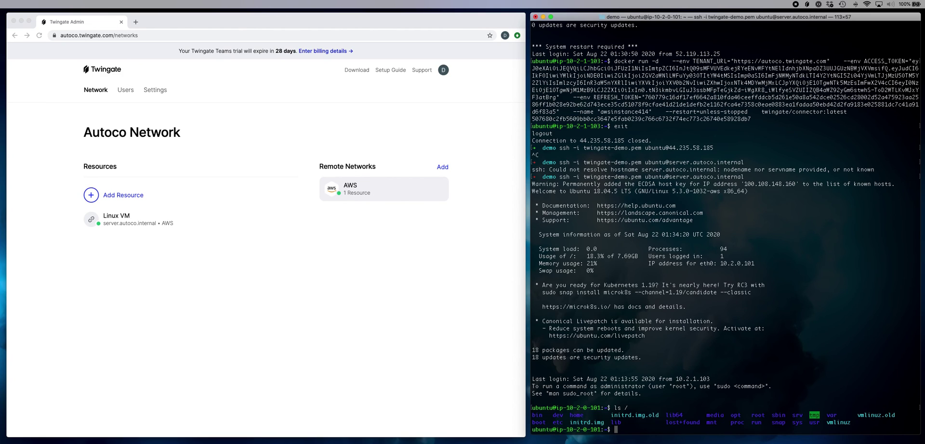
text(exit)
key(Return)
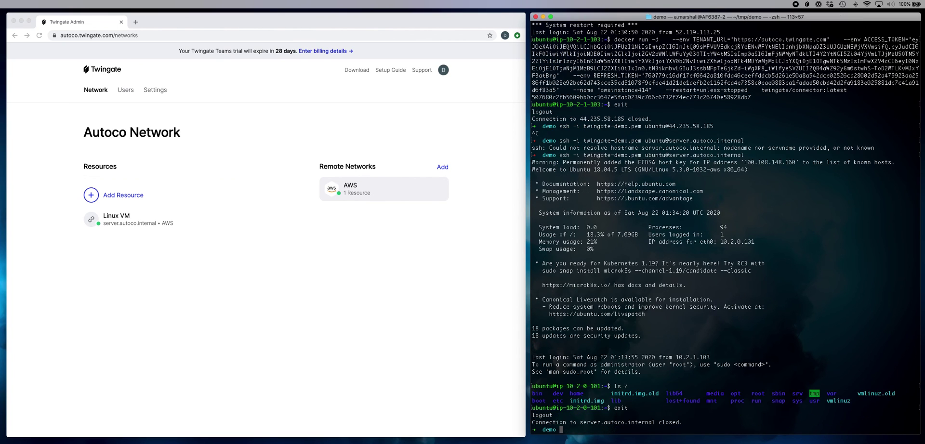